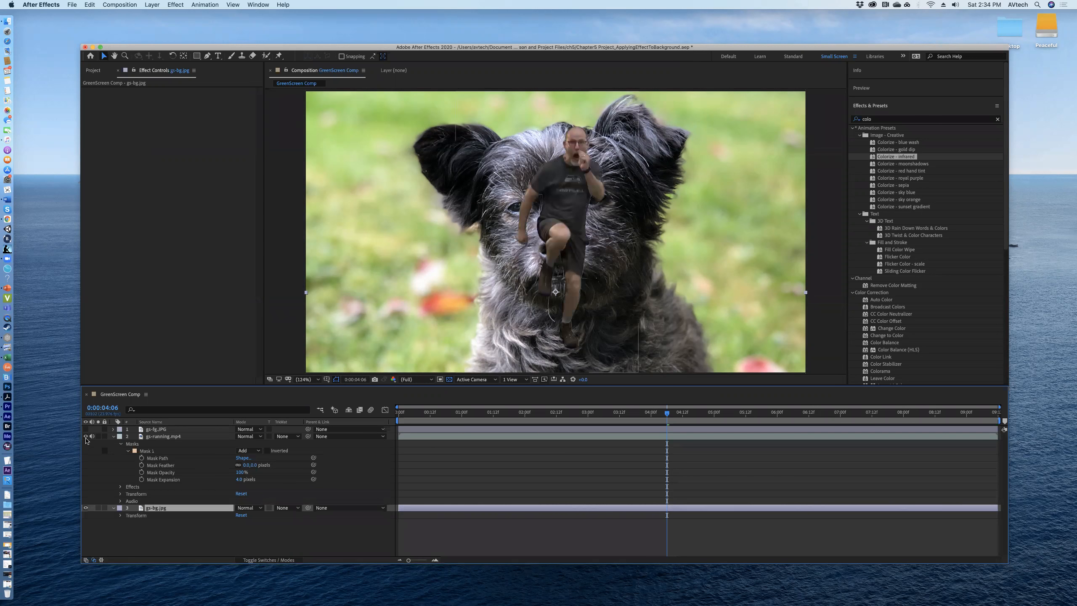
- Check the keyed runner at 0:00:04:05 with the gs-bg.jpg layer hidden, and show the background again
left_click(86, 508)
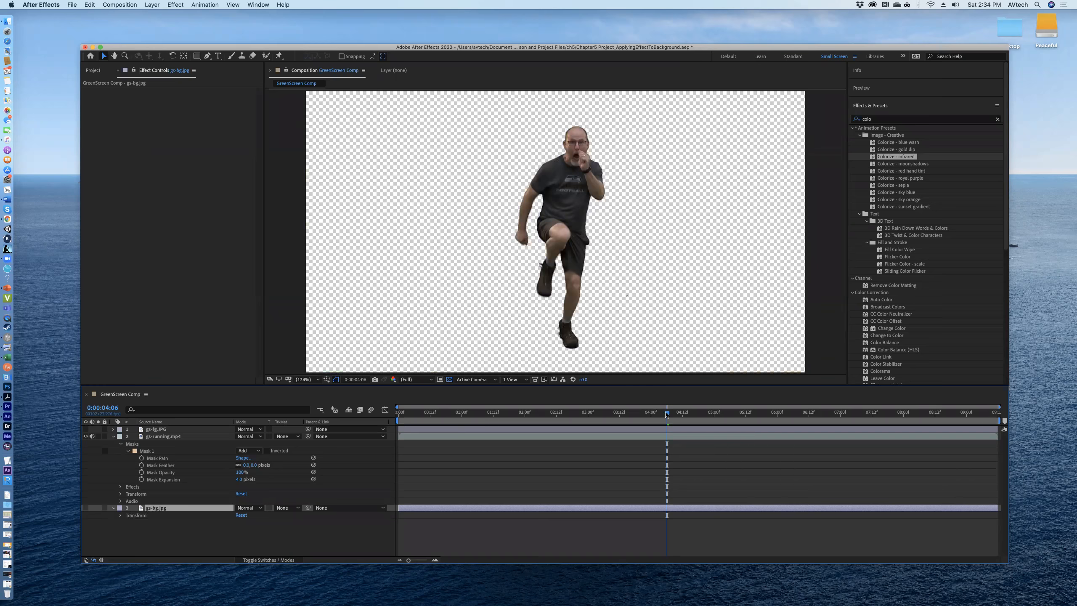
mouse_move(664, 415)
left_mouse_down()
mouse_move(653, 417)
mouse_move(665, 417)
left_mouse_up()
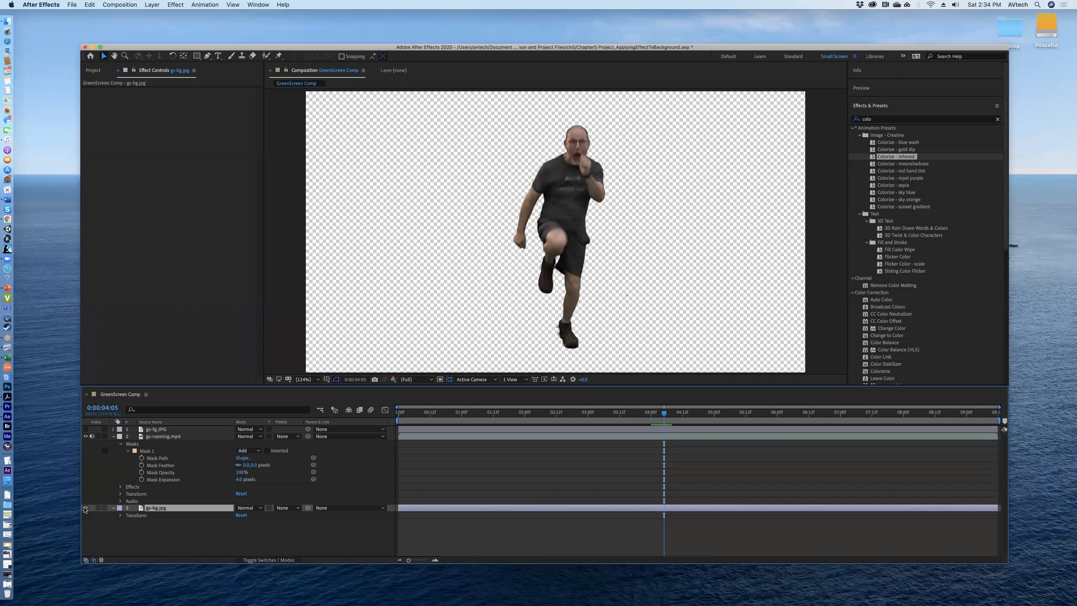
left_click(85, 508)
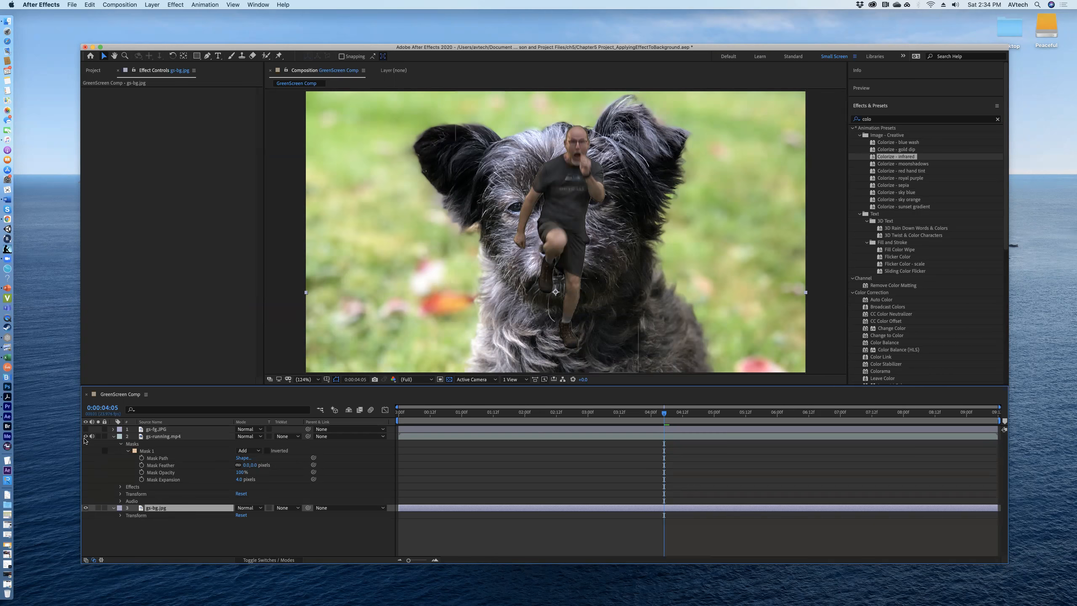
- Hide the gs-running.mp4 layer and collapse its properties, leaving the gs-bg.jpg layer visible
left_click(86, 437)
left_click(114, 437)
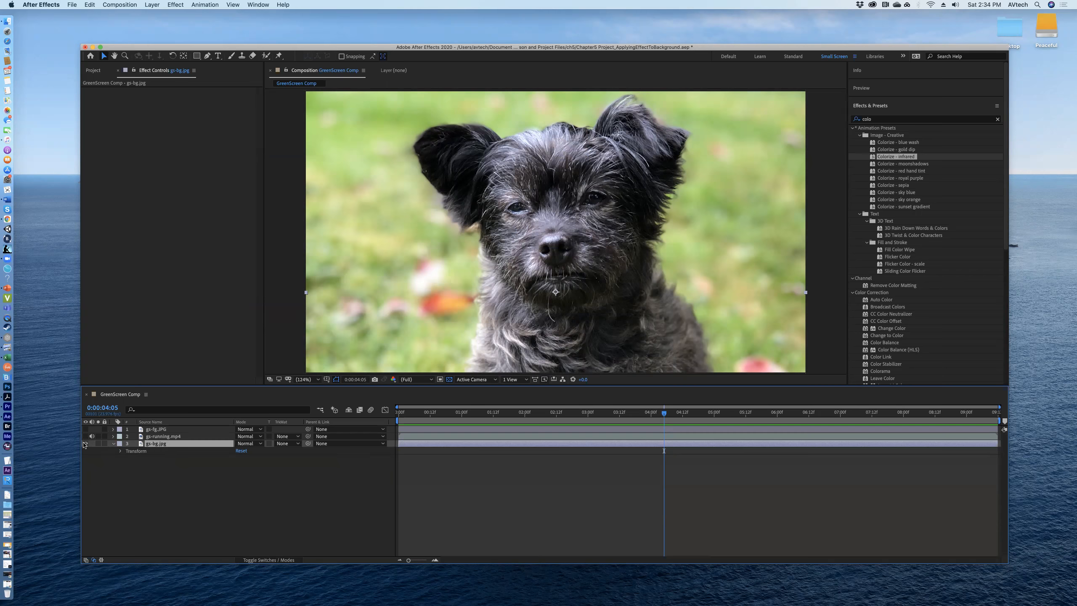
left_click(85, 444)
left_click(85, 443)
- Search the effects for "hue" and apply the Hue/Saturation effect to the gs-bg.jpg layer
left_click(882, 120)
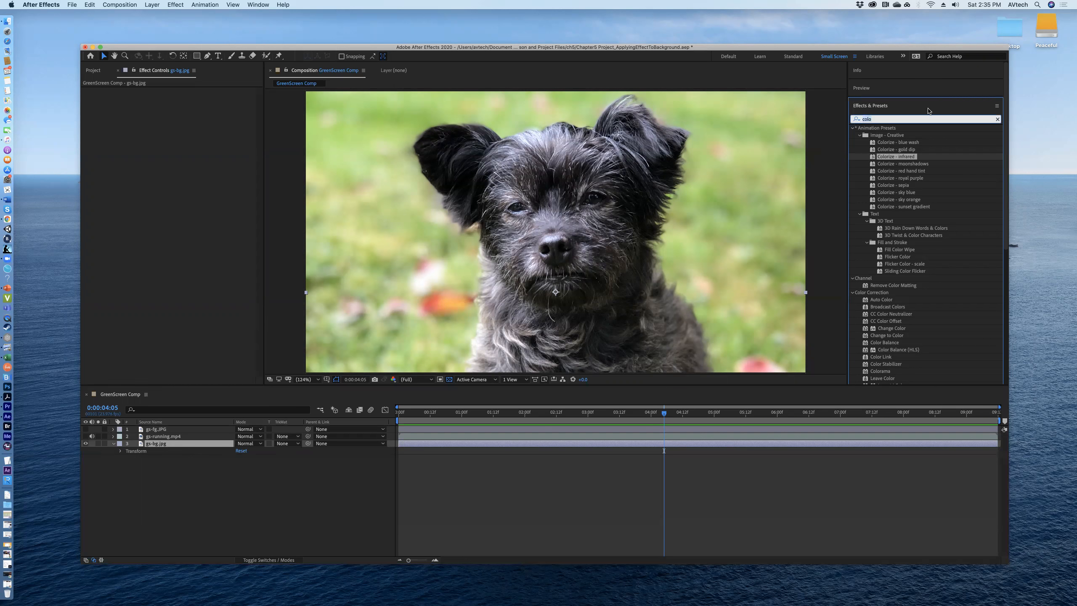
type("hu")
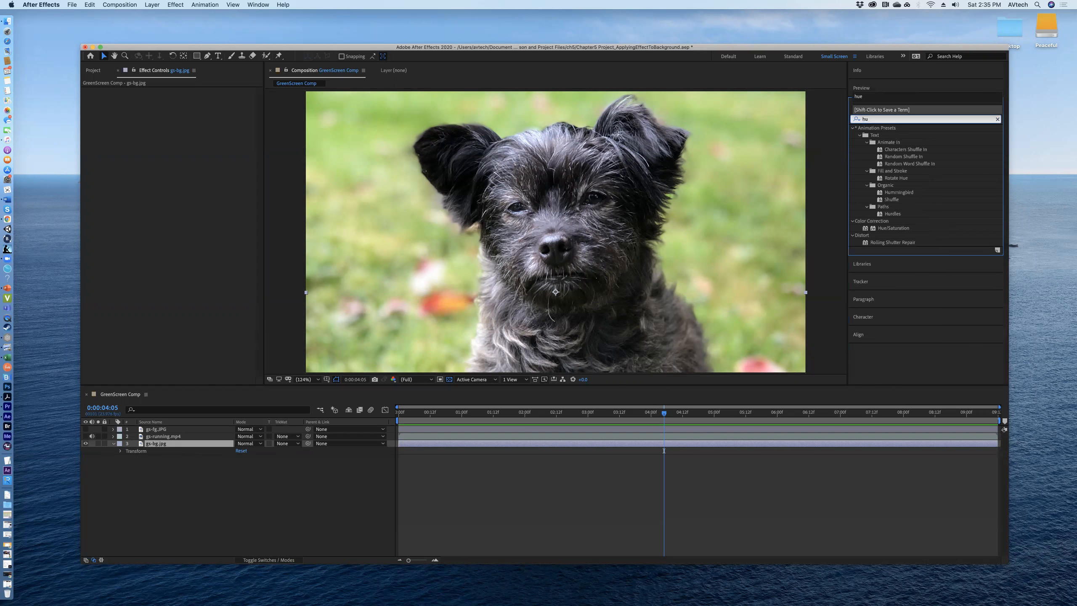
type("e")
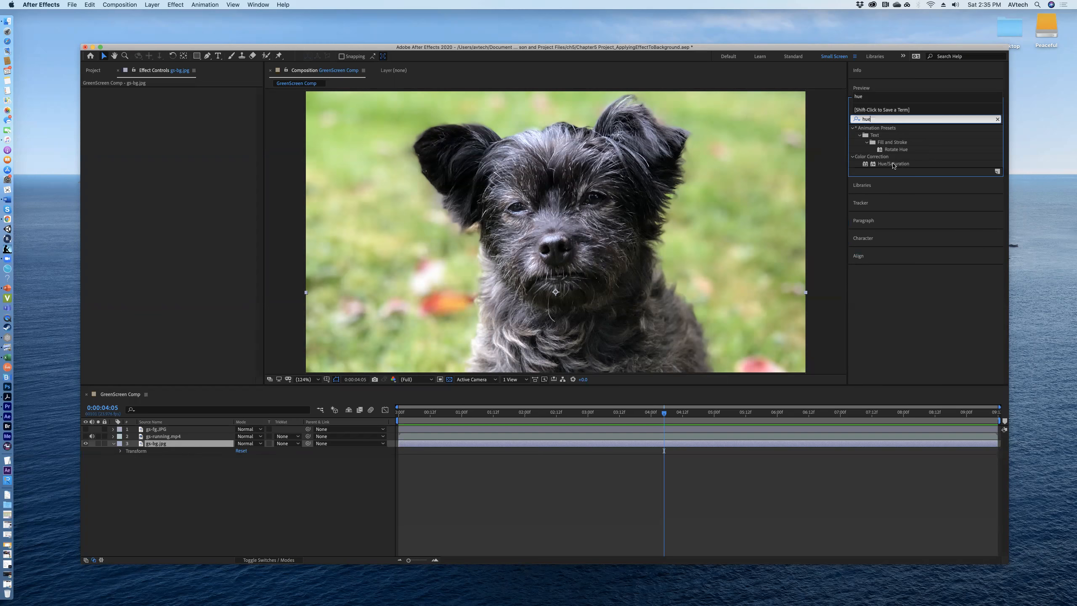
left_click(894, 163)
left_click_drag(893, 164, 566, 209)
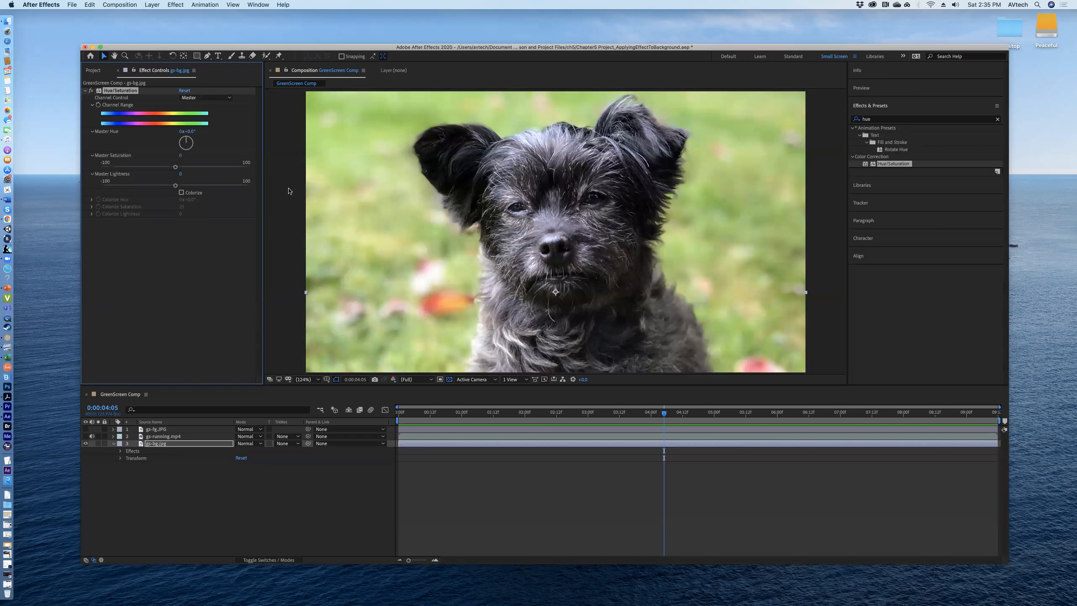
left_click(120, 451)
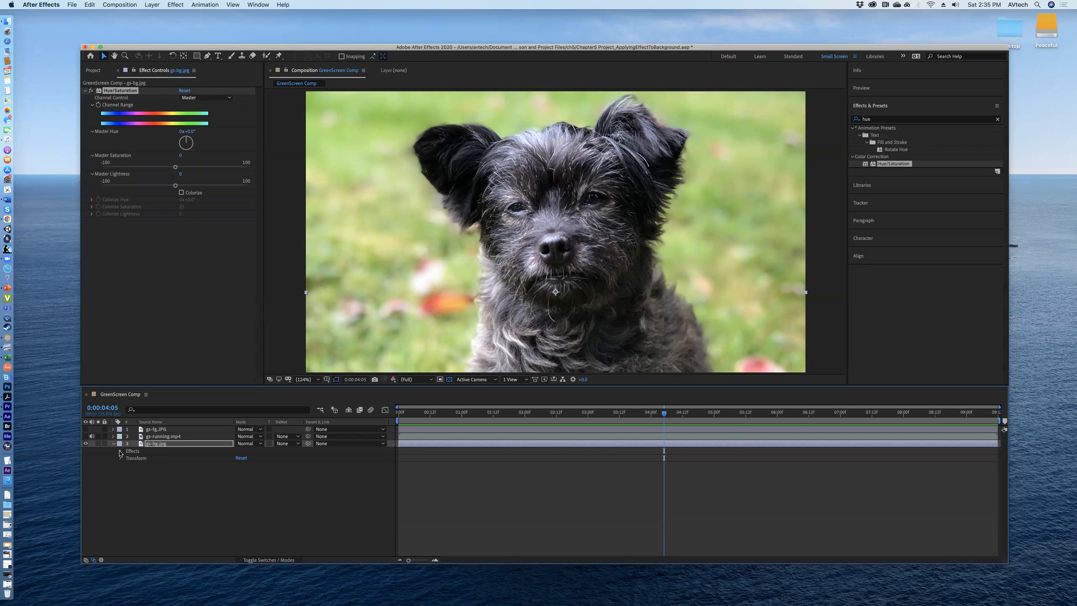
left_click(120, 452)
- Set the Hue/Saturation effect's Master Hue to about 8°, Master Saturation to 10 and Master Lightness to 10
mouse_move(186, 141)
left_mouse_down()
mouse_move(189, 153)
mouse_move(187, 137)
left_mouse_up()
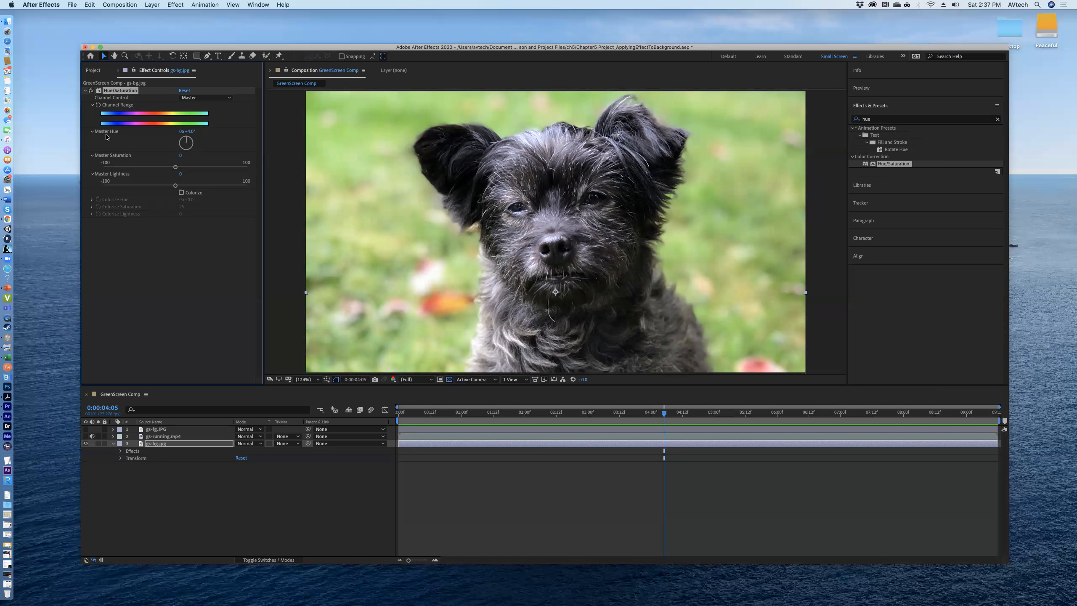
mouse_move(182, 136)
left_mouse_down()
mouse_move(196, 148)
mouse_move(181, 135)
mouse_move(177, 153)
mouse_move(199, 159)
mouse_move(187, 140)
left_mouse_up()
left_click_drag(176, 170, 179, 169)
left_click_drag(181, 168, 250, 168)
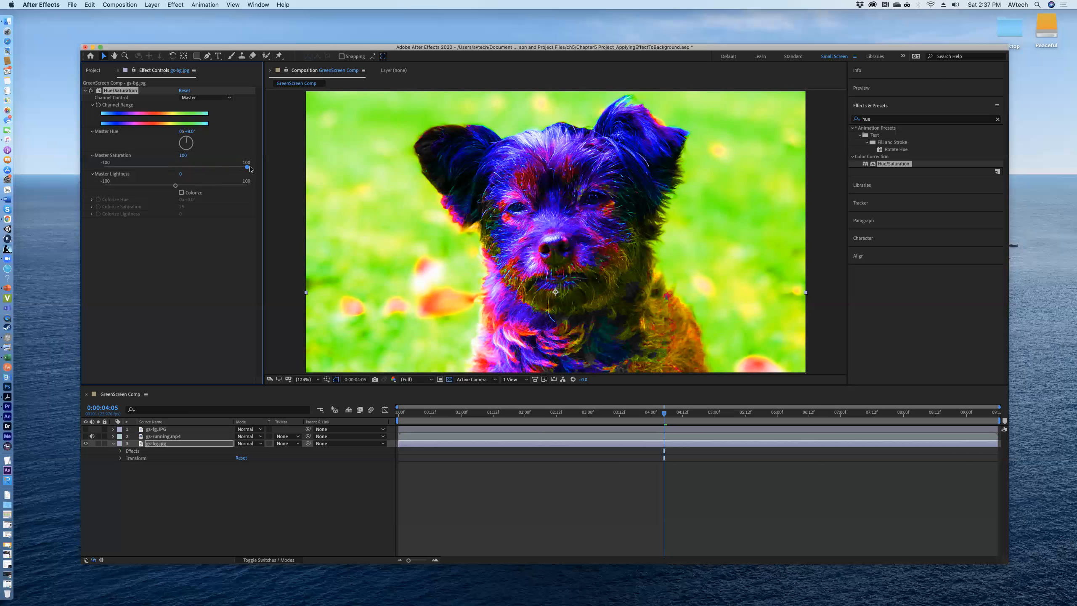
left_click_drag(250, 169, 183, 171)
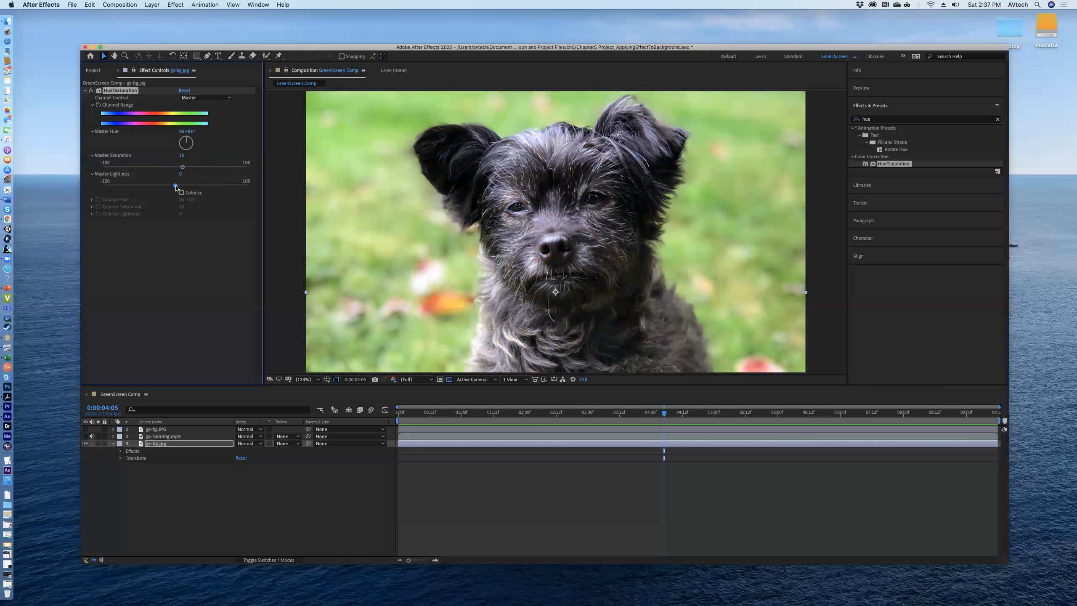
mouse_move(176, 186)
left_mouse_down()
mouse_move(253, 194)
mouse_move(76, 185)
mouse_move(183, 186)
left_mouse_up()
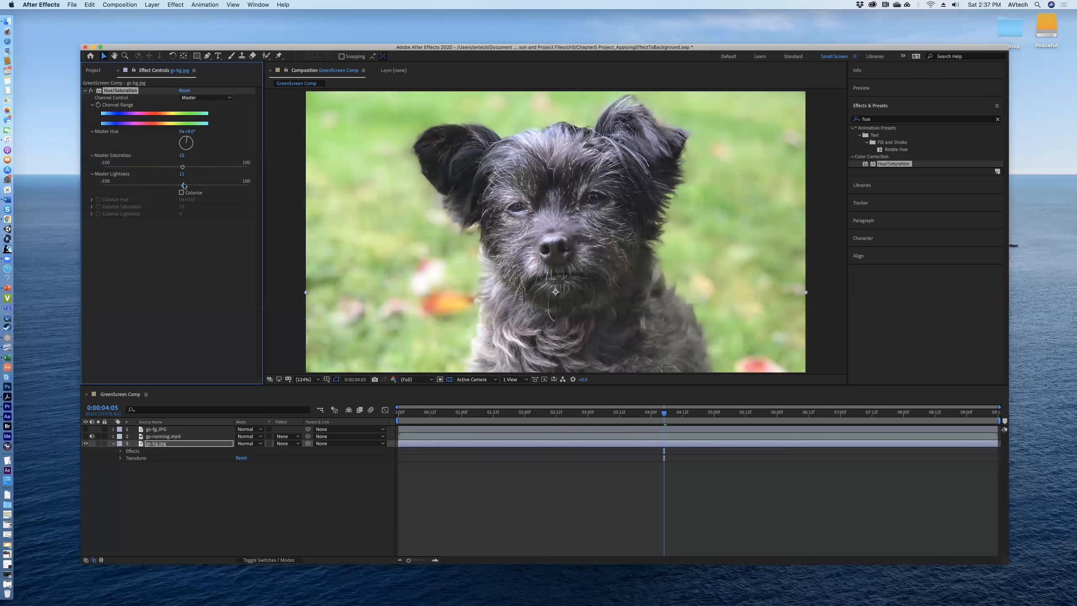
left_click_drag(184, 185, 183, 187)
- Enable Colorize in the Hue/Saturation effect, try a green Colorize Hue of about 121°, and set the hue to 0°
left_click(181, 193)
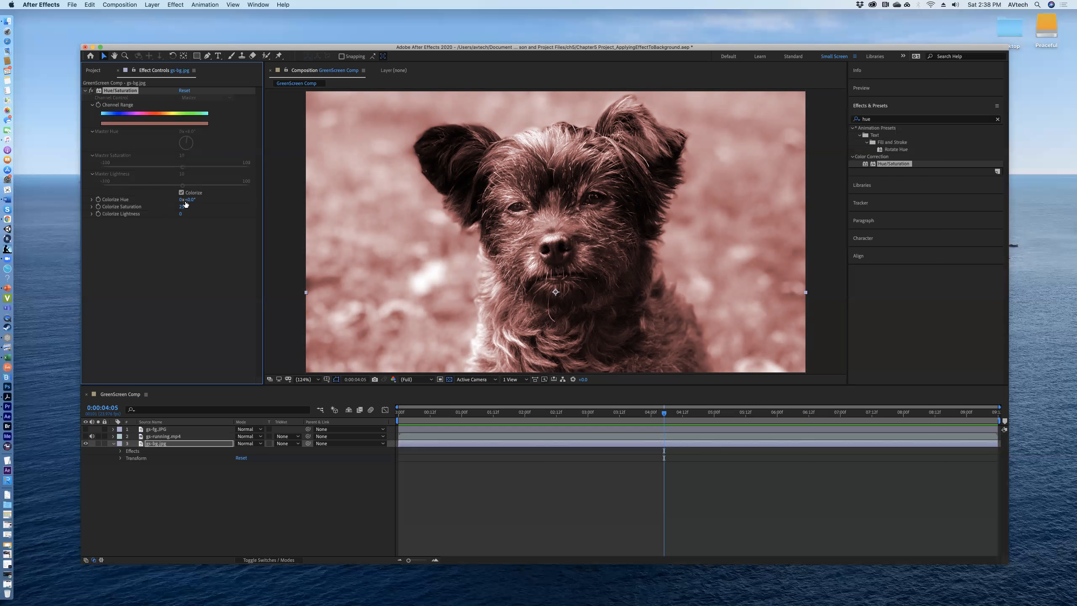
left_click_drag(190, 201, 232, 201)
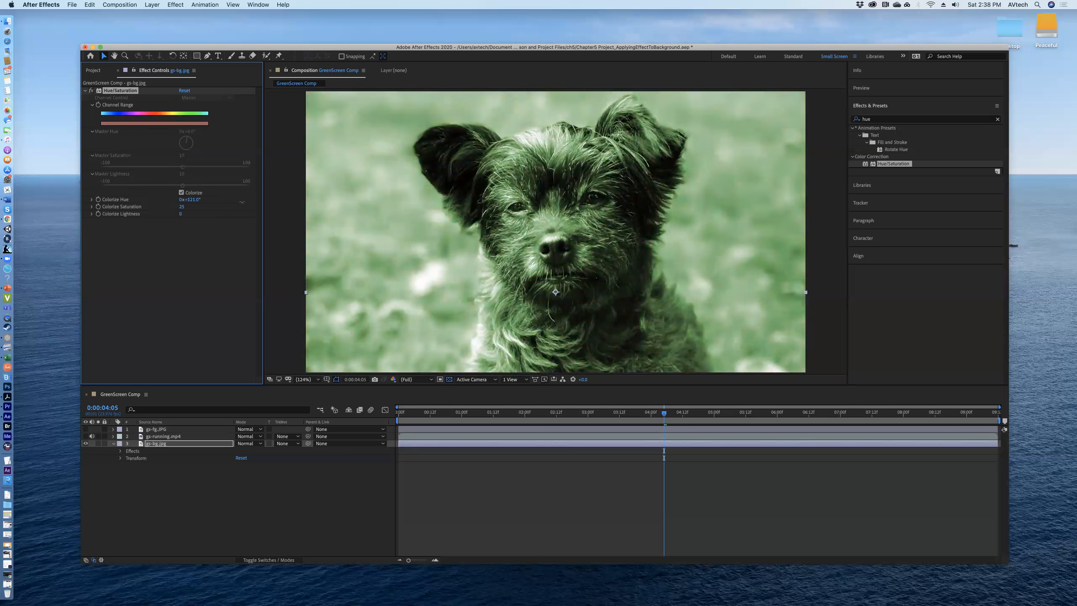
left_click_drag(236, 203, 189, 204)
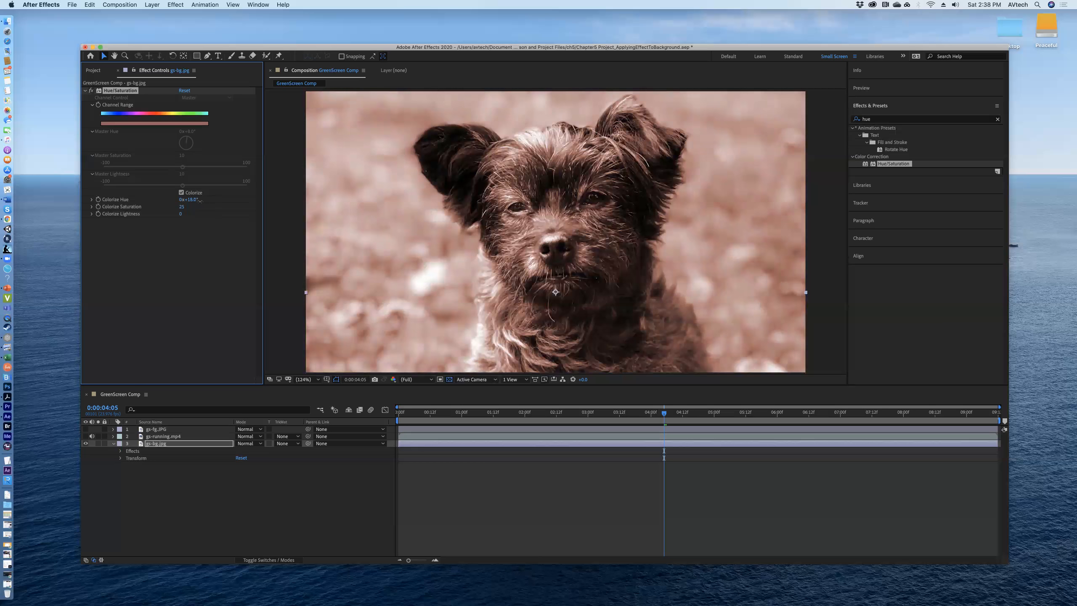
left_click_drag(194, 200, 194, 200)
left_click(203, 198)
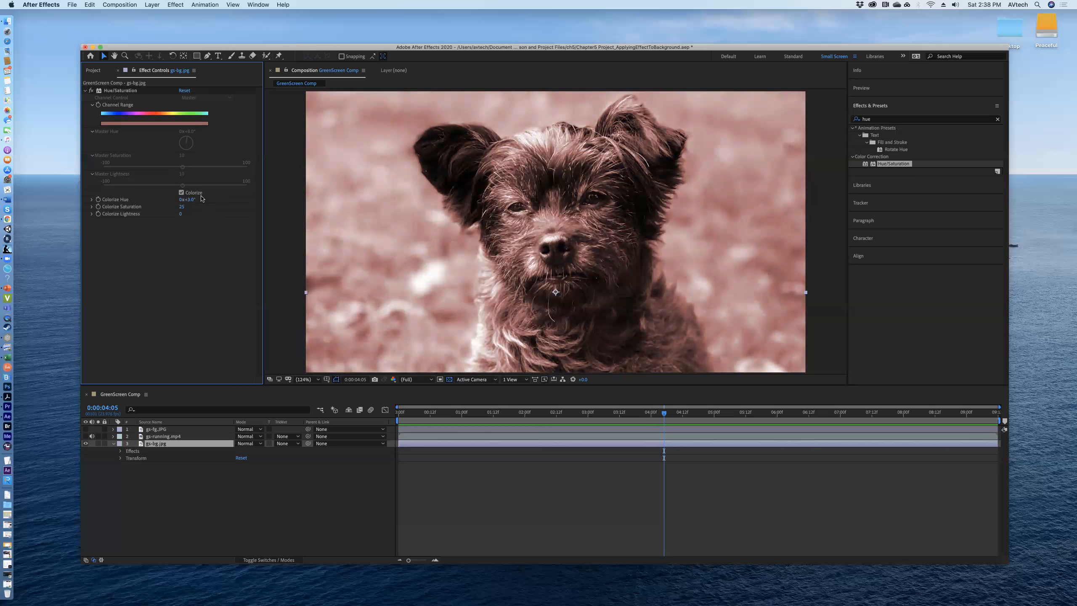
left_click(191, 199)
type("0")
key("Return")
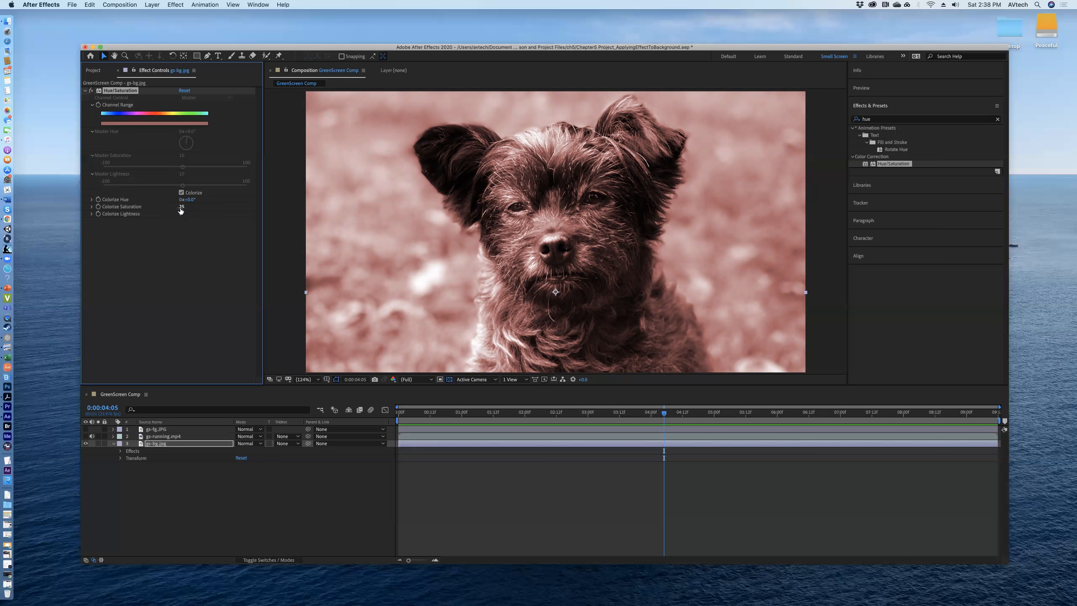
- Turn the background image greyscale by setting Colorize Saturation to 0, and set Colorize Lightness to 0
left_click_drag(187, 206, 145, 206)
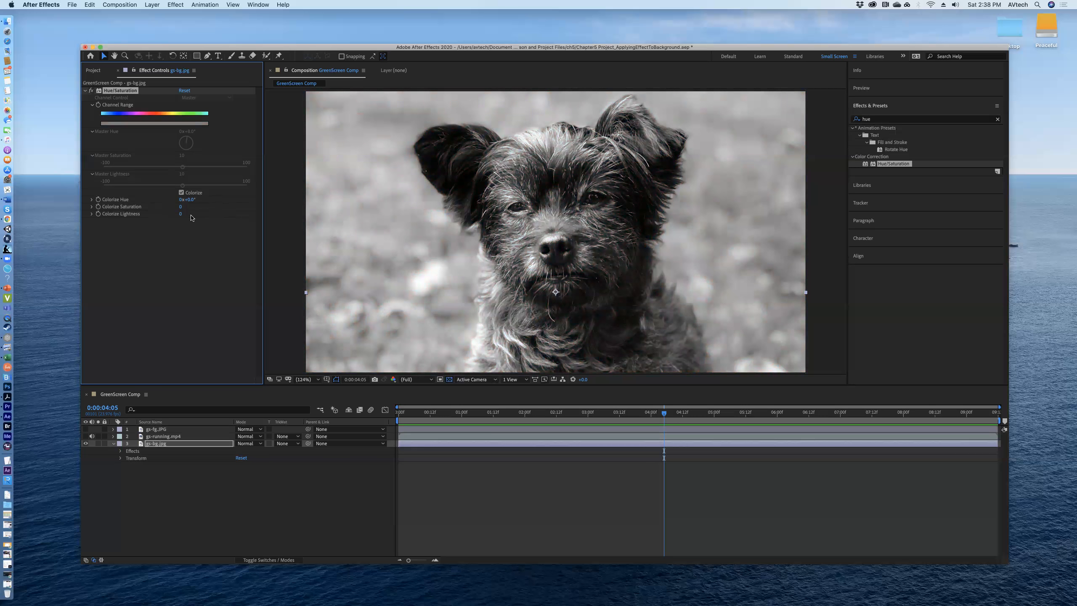
mouse_move(194, 215)
left_mouse_down()
mouse_move(239, 217)
mouse_move(130, 214)
mouse_move(185, 216)
mouse_move(175, 219)
left_mouse_up()
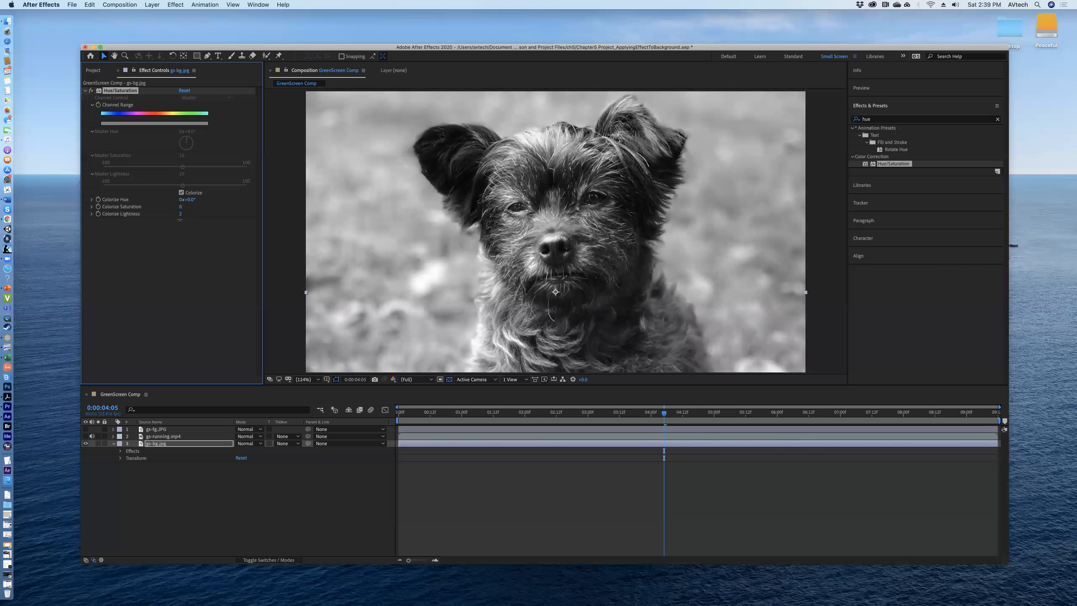
left_click(181, 213)
type("0")
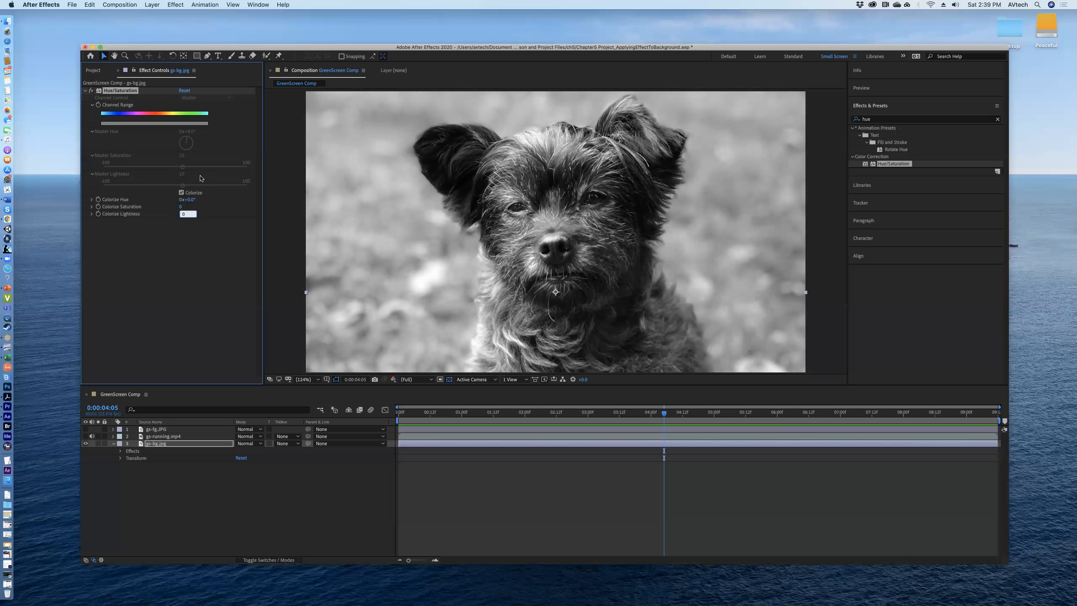
key("Return")
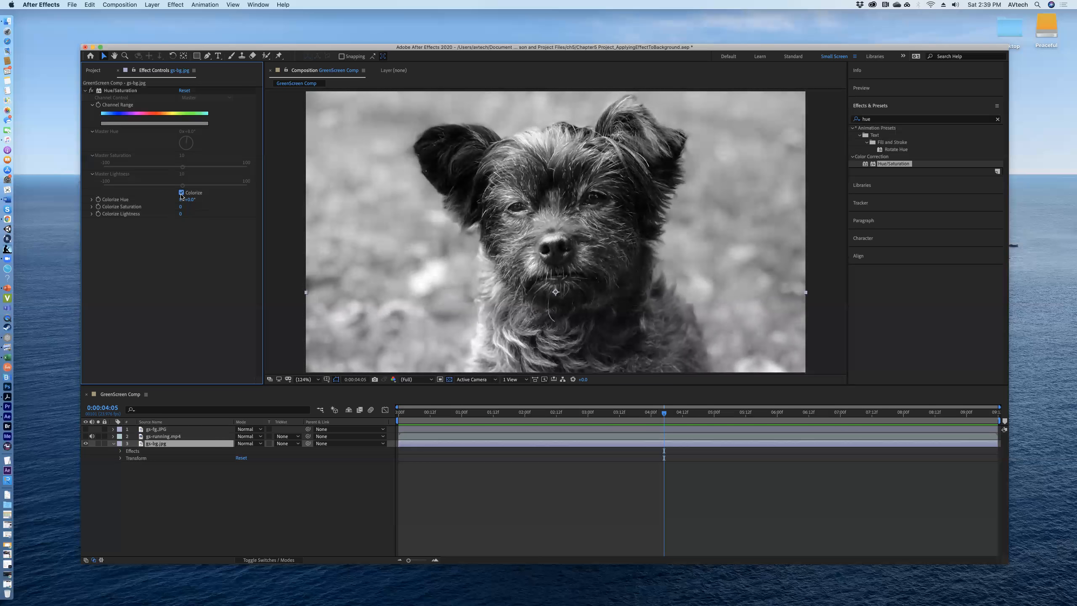
- Compare the background image with the Hue/Saturation effect's Colorize option off and on
left_click(181, 192)
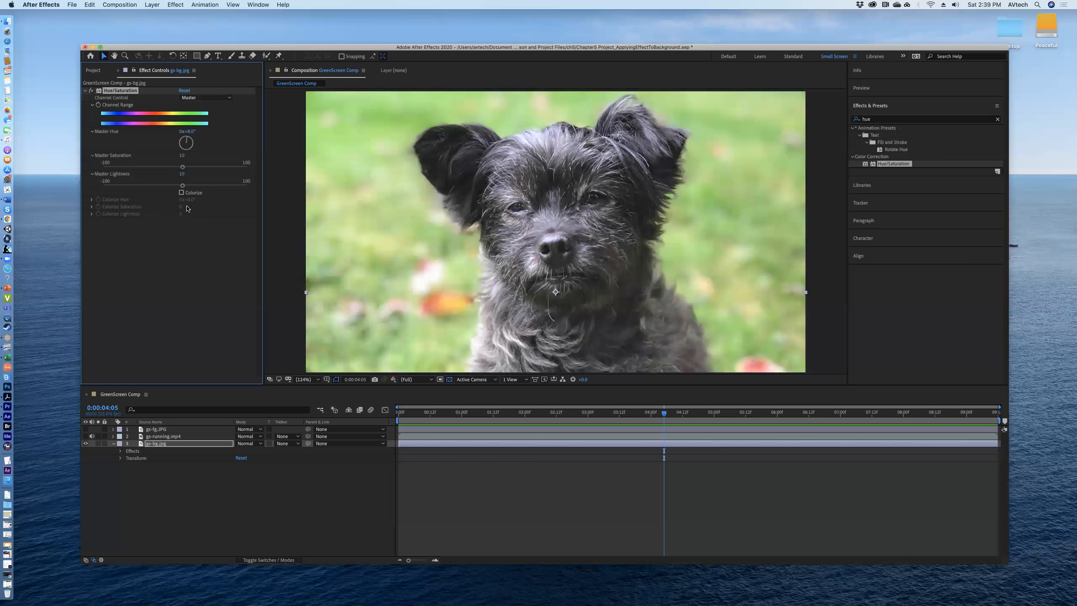
left_click(181, 193)
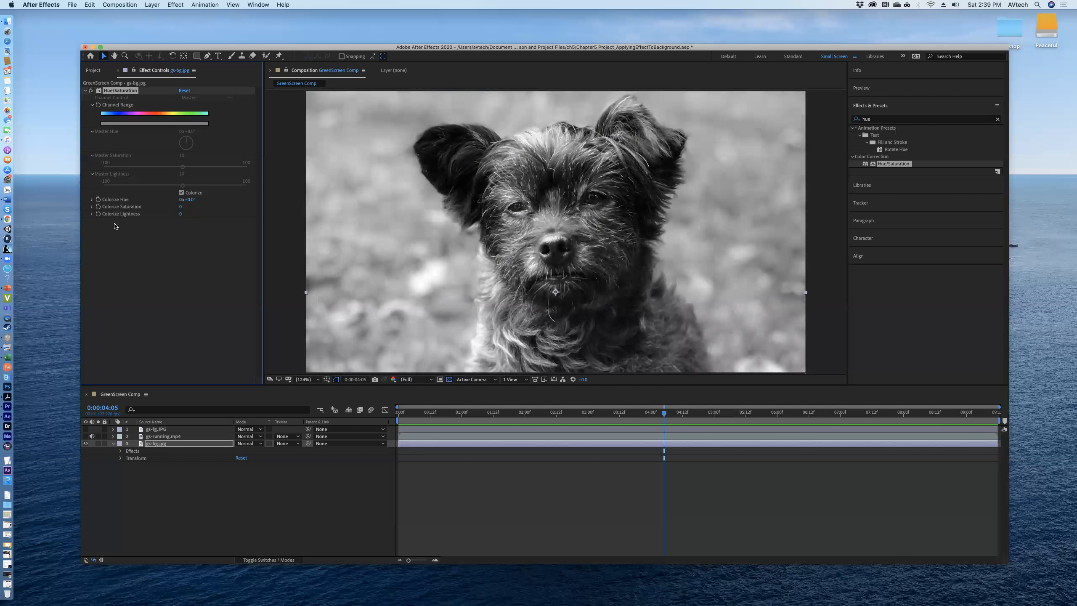
left_click(92, 207)
left_click(91, 206)
- Compare the background with the Hue/Saturation effect enabled and disabled, list the layer's effects in the timeline, and leave the effect disabled
left_click(92, 92)
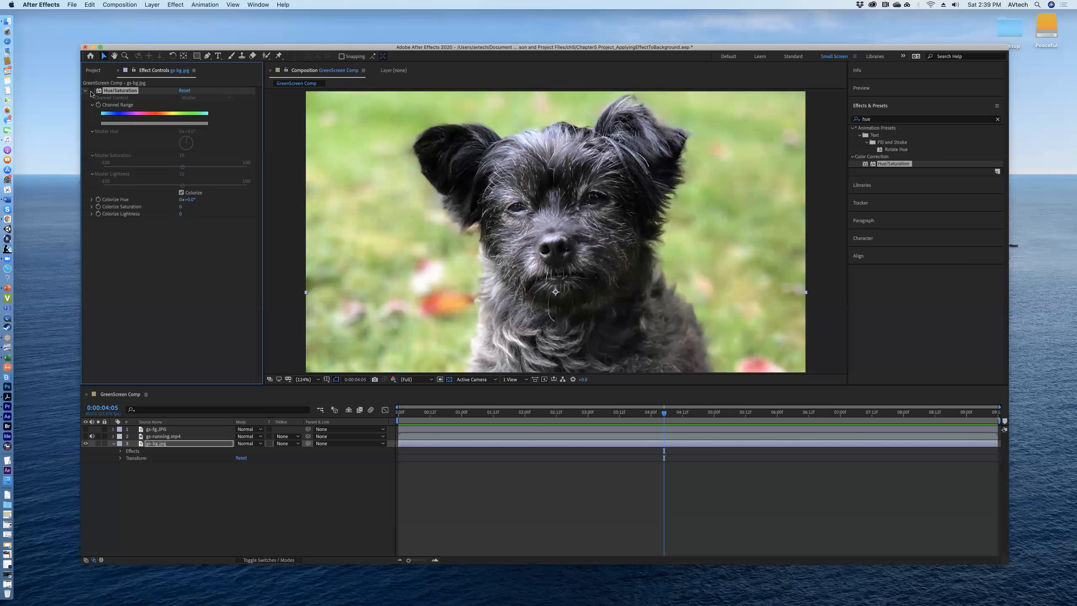
left_click(91, 92)
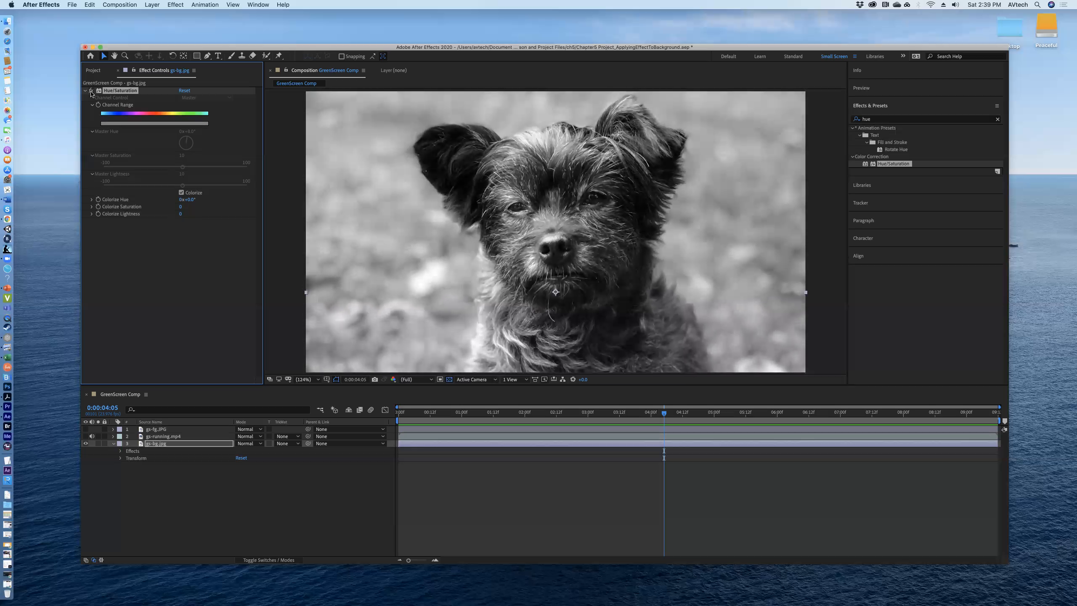
left_click(120, 451)
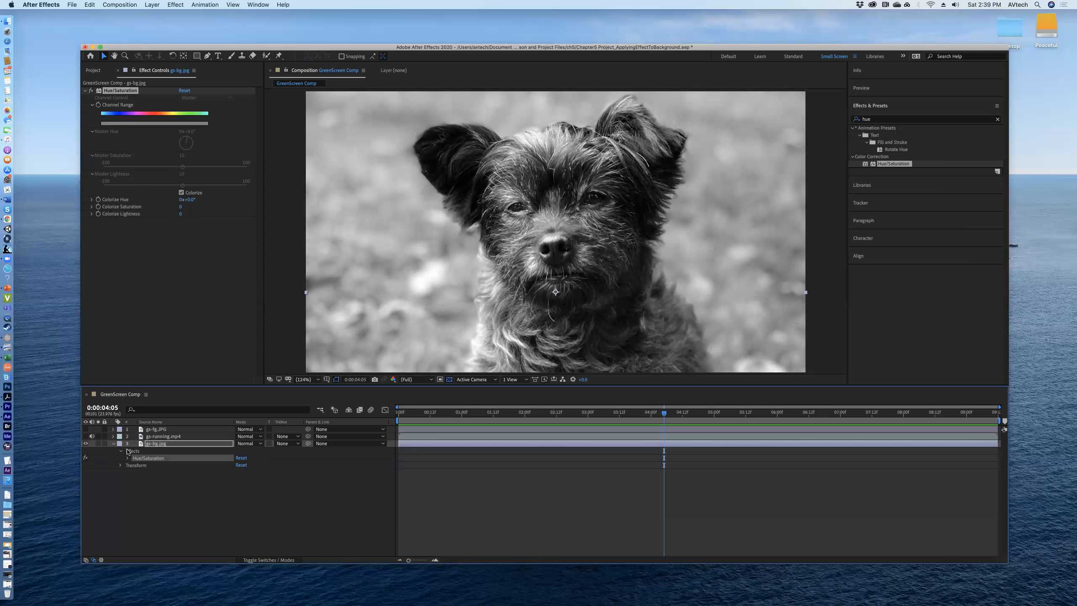
left_click(91, 91)
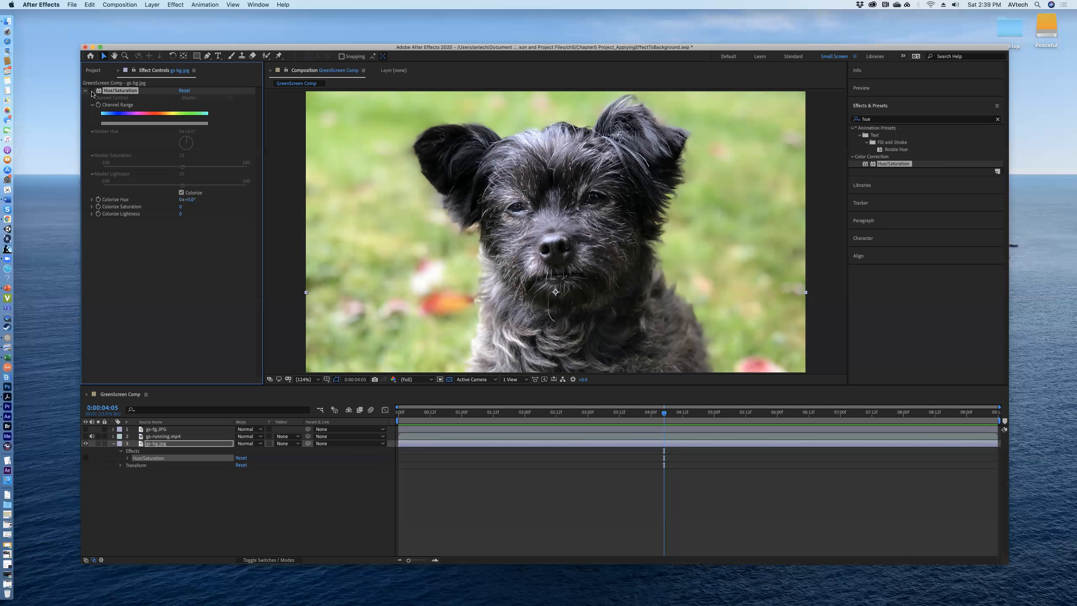
left_click(92, 92)
left_click(93, 92)
- Clear the effects search and apply the Colorize - infrared preset from the Image - Creative animation presets to the gs-bg.jpg layer
left_click(880, 123)
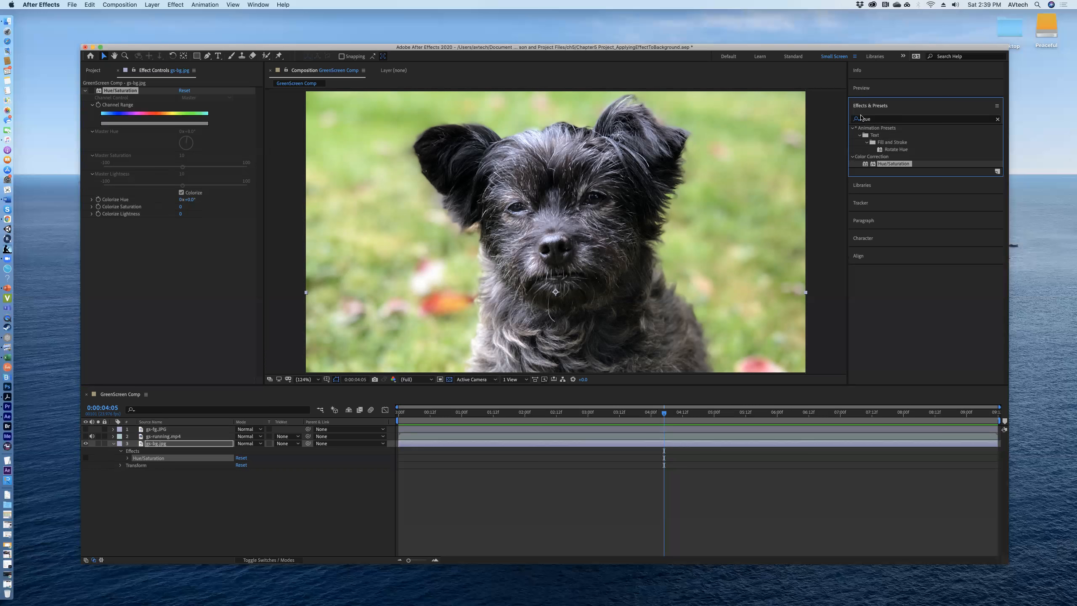
left_click(870, 121)
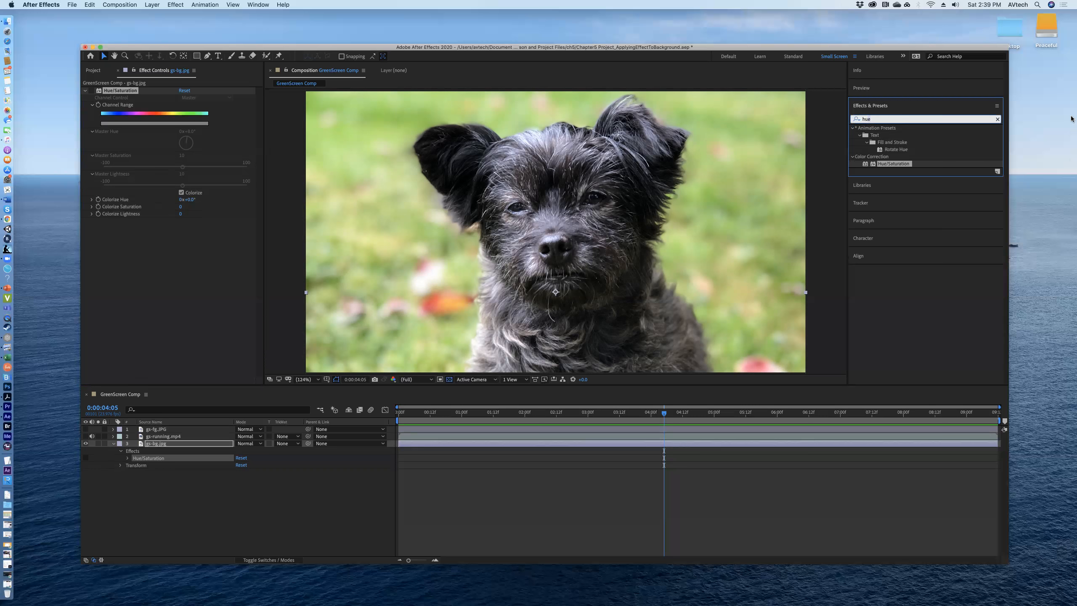
key("BackSpace")
key("BackSpace")
key("BackSpace")
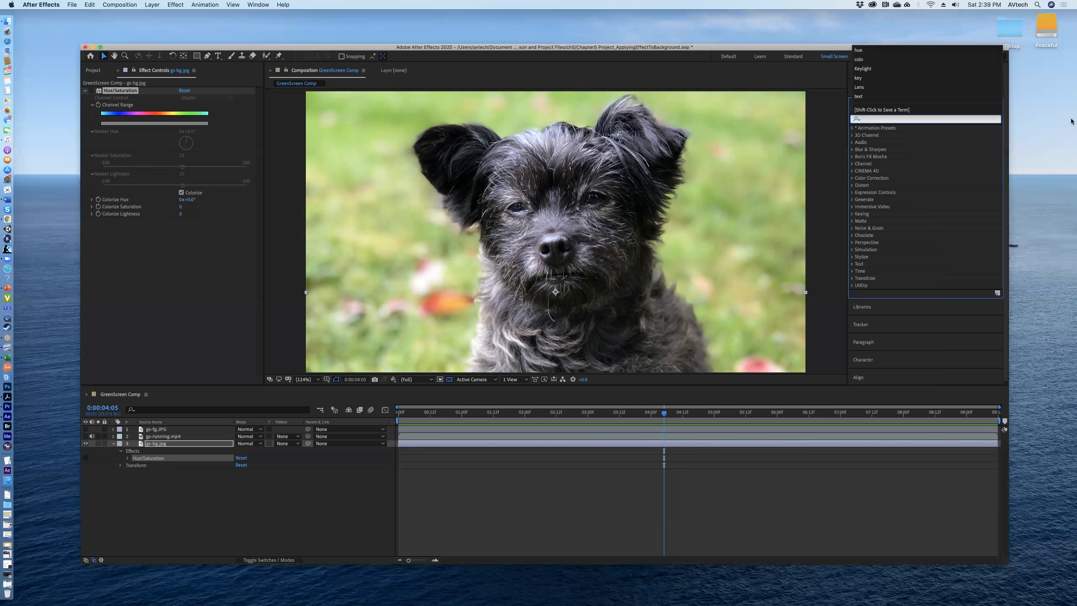
left_click(874, 130)
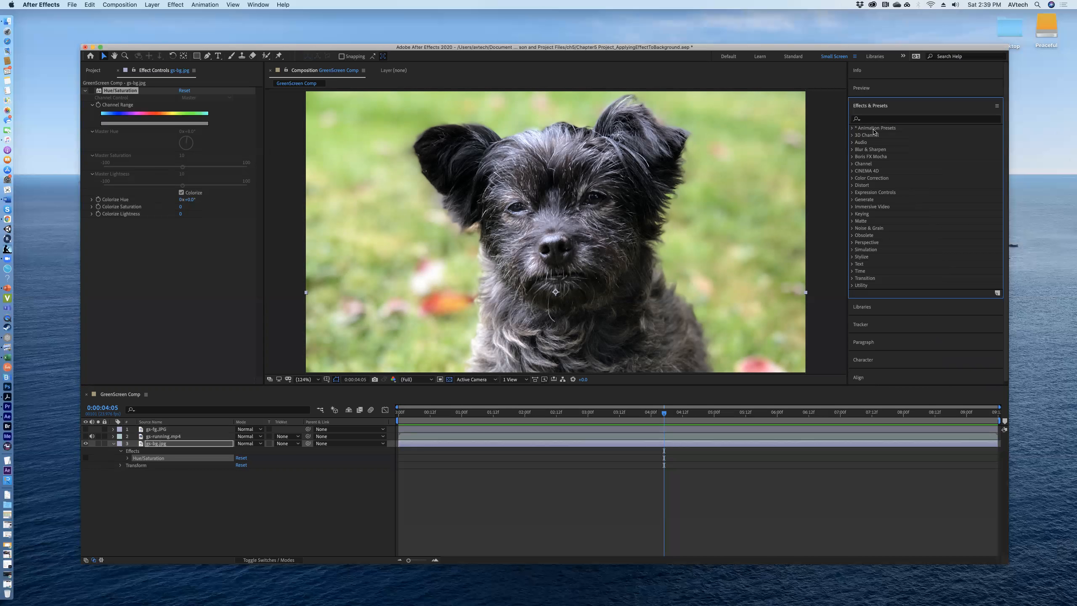
left_click(852, 129)
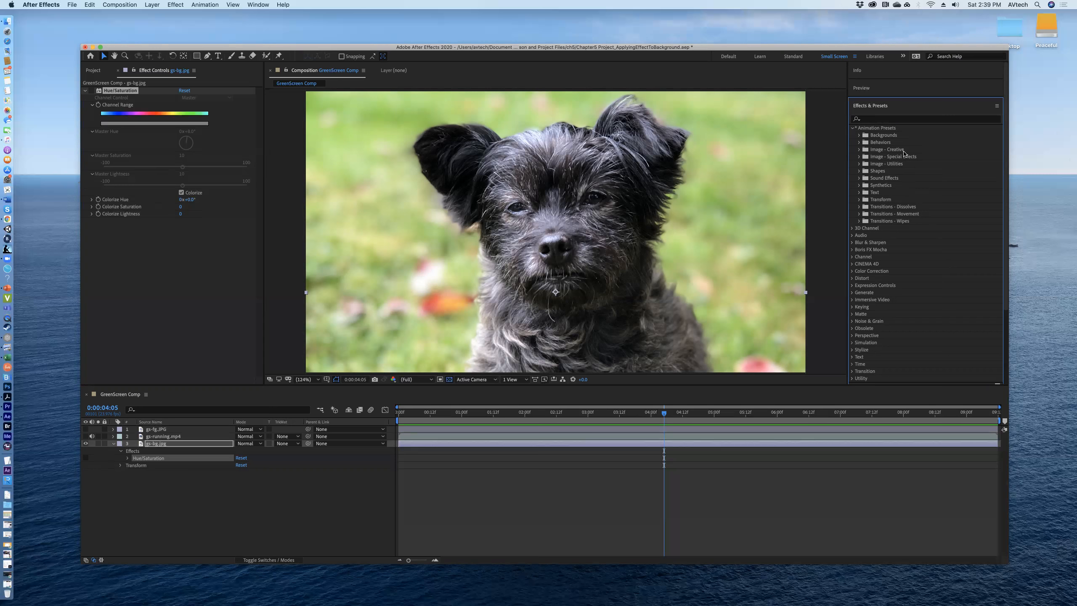
left_click(859, 150)
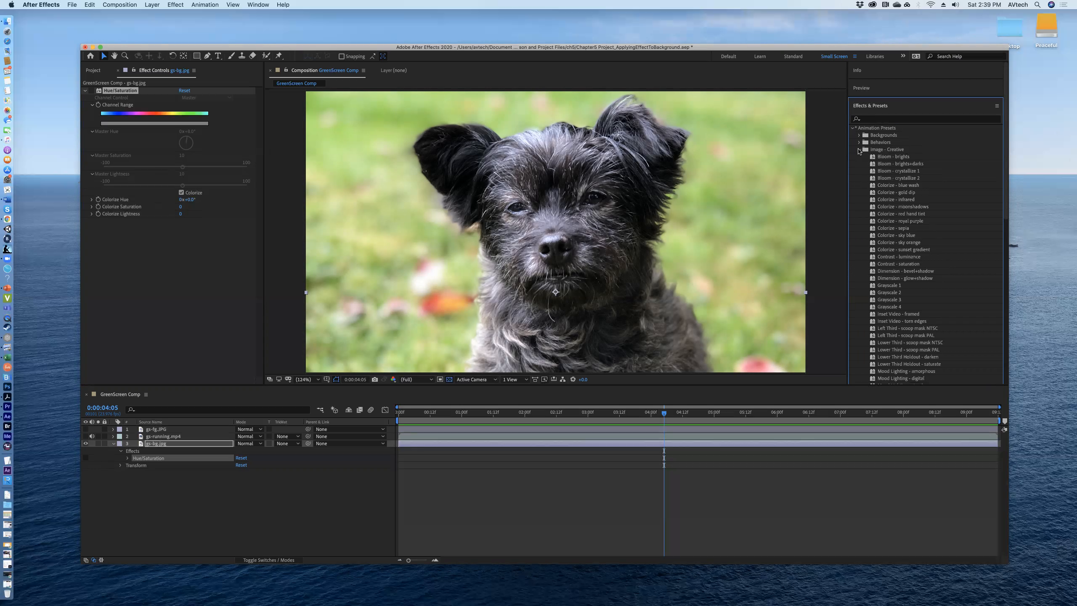
left_click(913, 204)
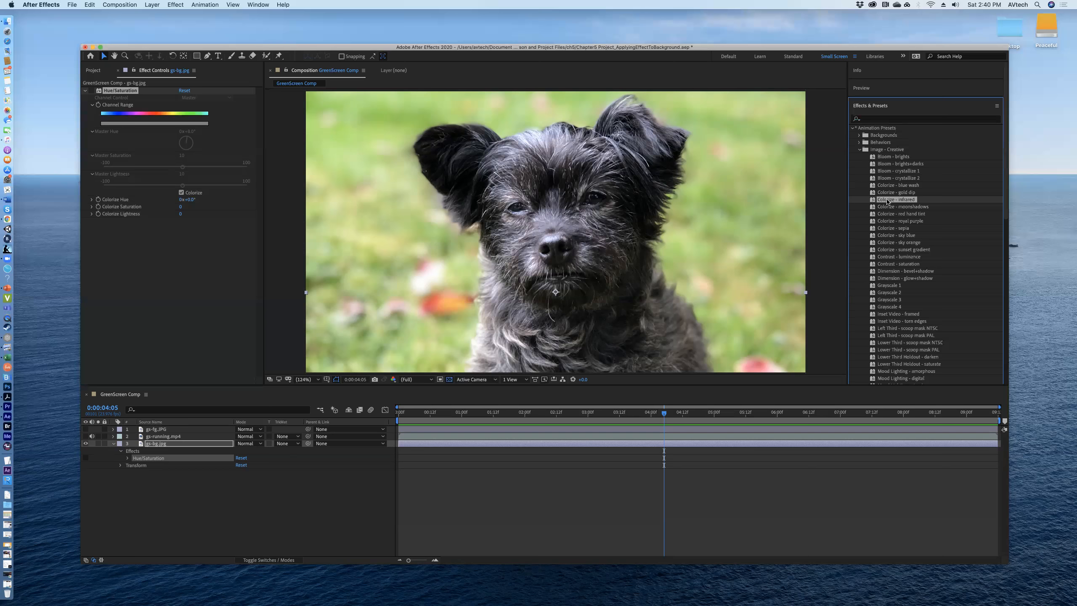
left_click_drag(886, 202, 557, 201)
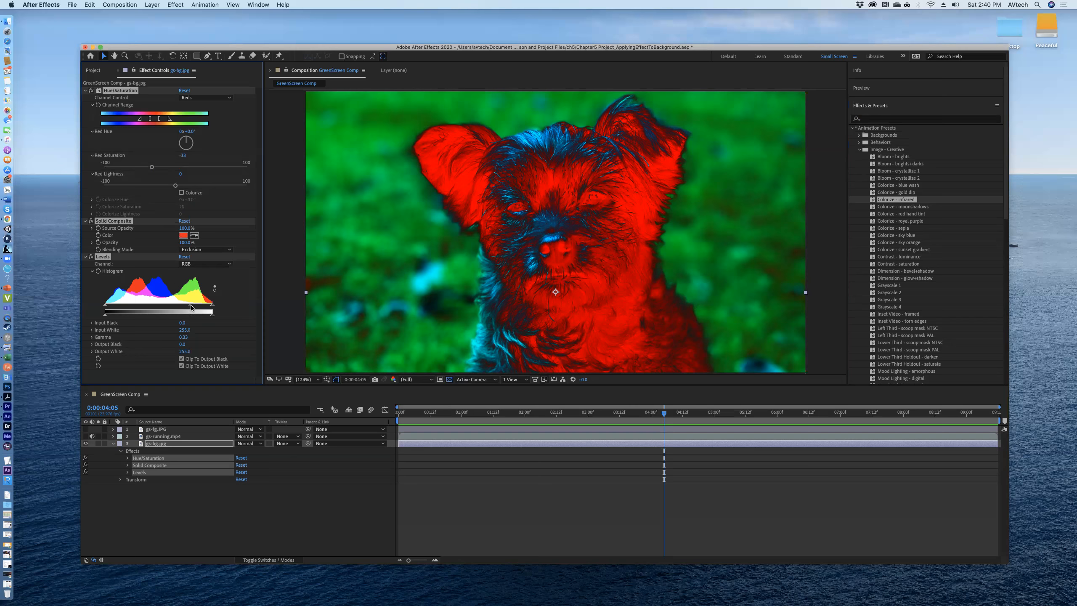
- Lower the gamma of the Levels effect on the background layer to 0.29
mouse_move(191, 307)
left_mouse_down()
mouse_move(157, 305)
mouse_move(193, 308)
left_mouse_up()
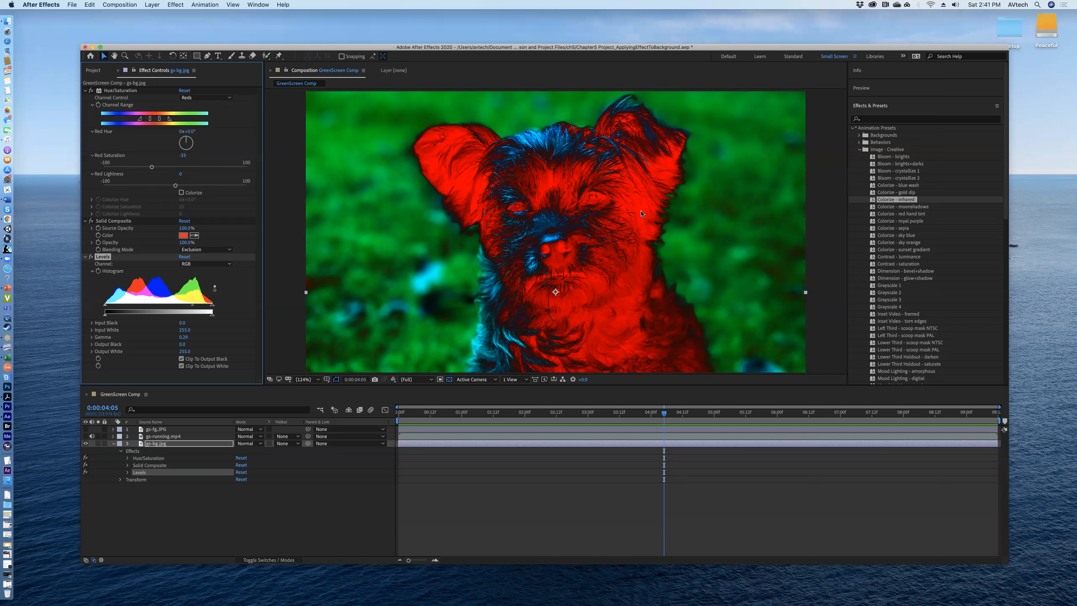
left_click(664, 18)
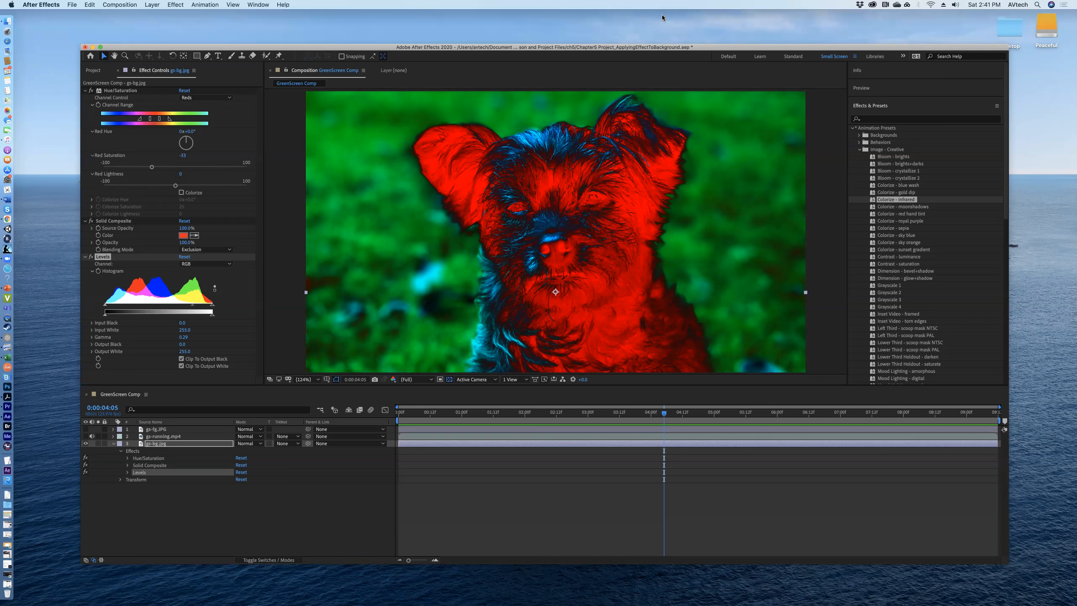